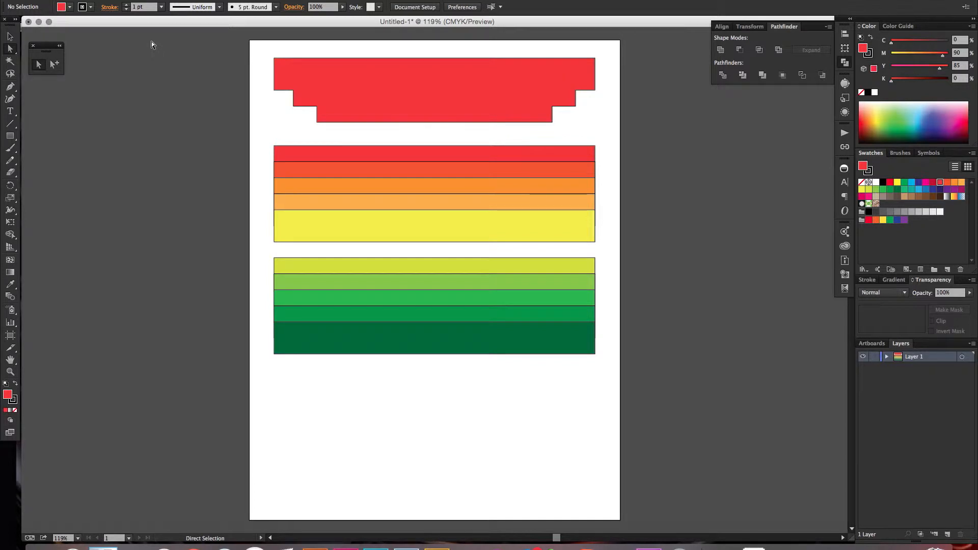
- Move the short vertical edge at the lower left of the red stepped shape slightly outward with the Direct Selection tool
key(v)
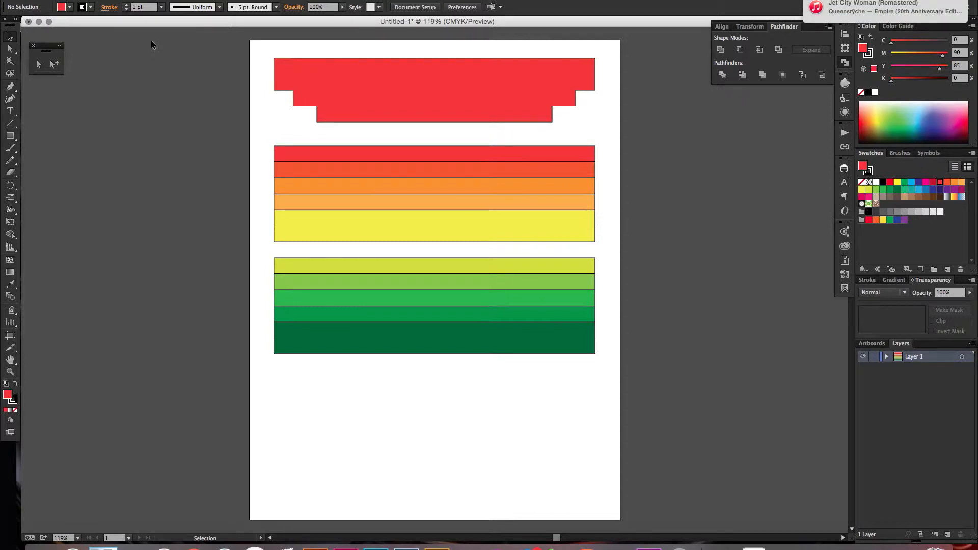
key(a)
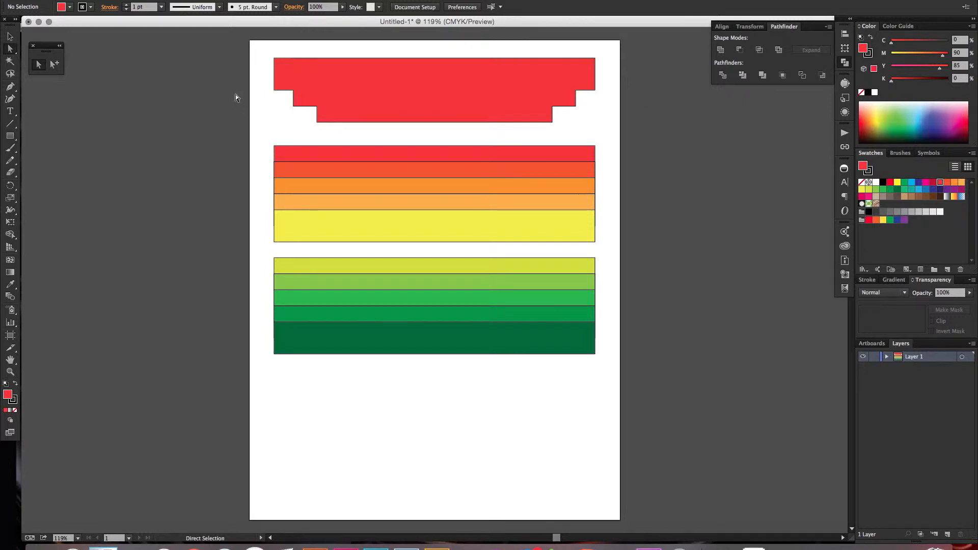
click(383, 96)
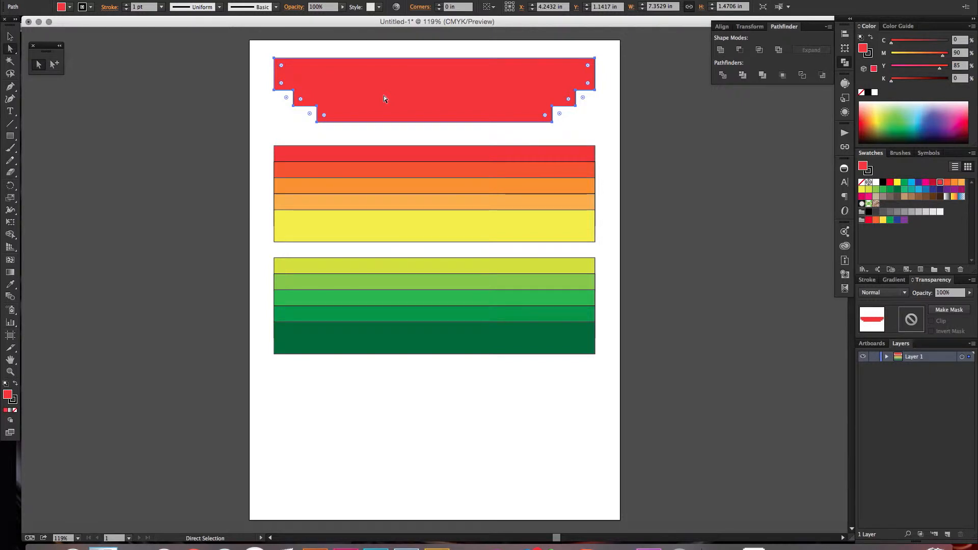
click(203, 143)
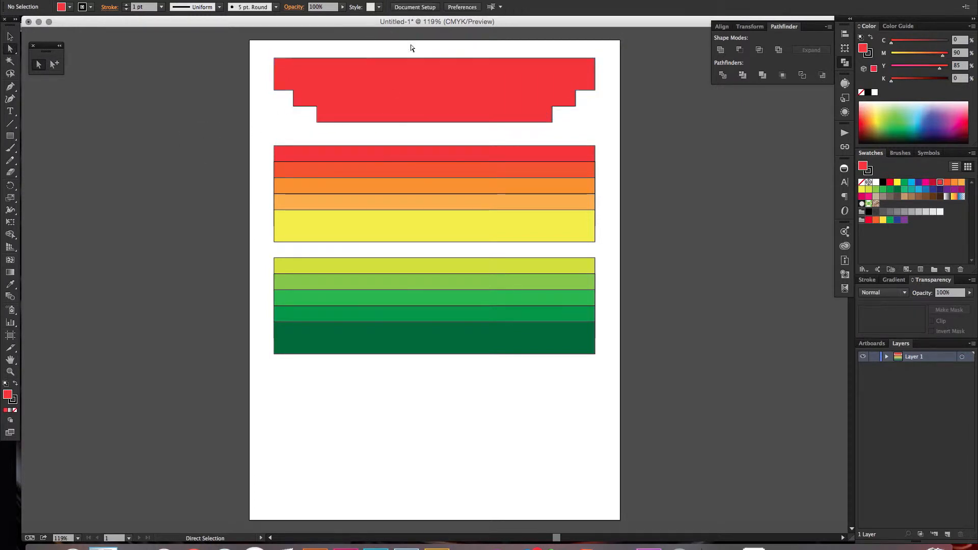
click(317, 115)
drag(316, 115, 308, 118)
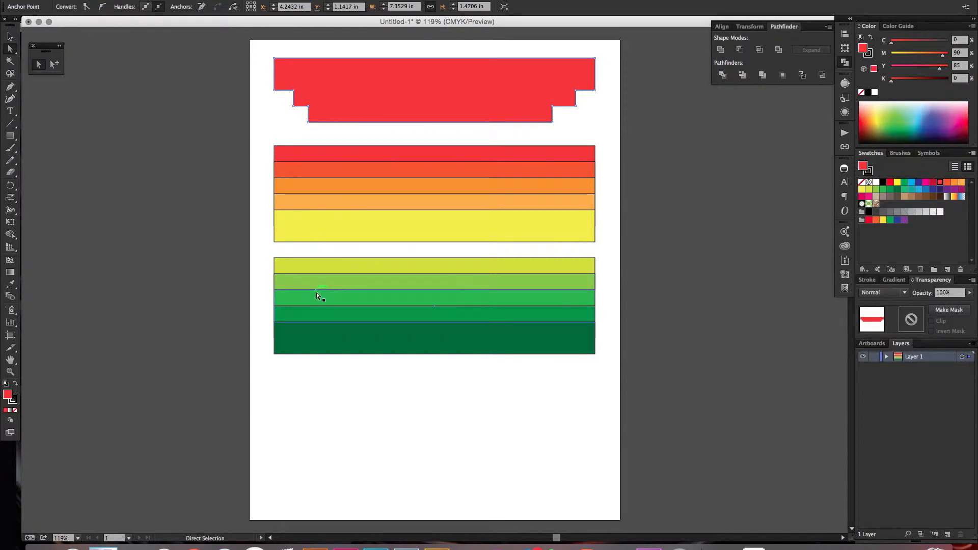
- Round the lower-left corner of the red stepped shape with a corner radius of about 0.37 in
click(244, 115)
drag(281, 119, 331, 146)
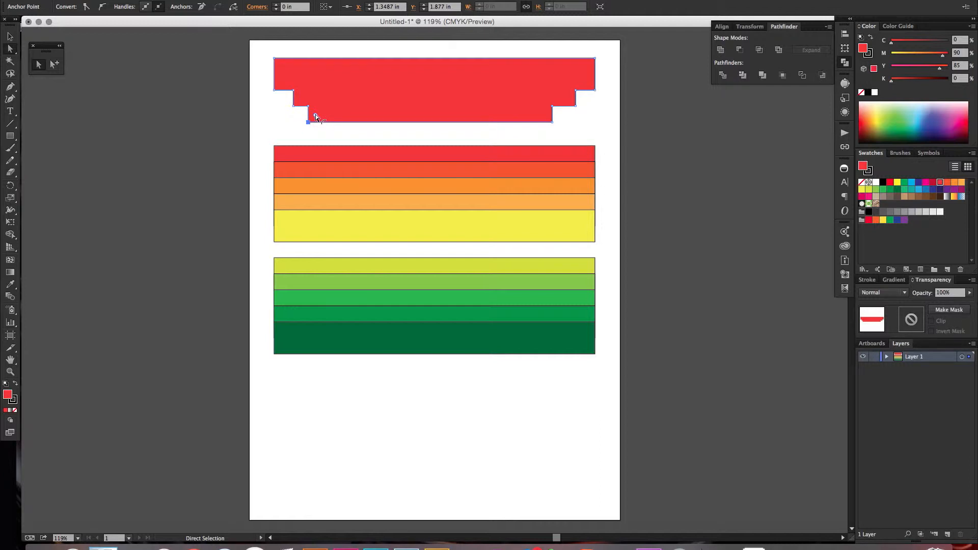
drag(316, 117, 330, 108)
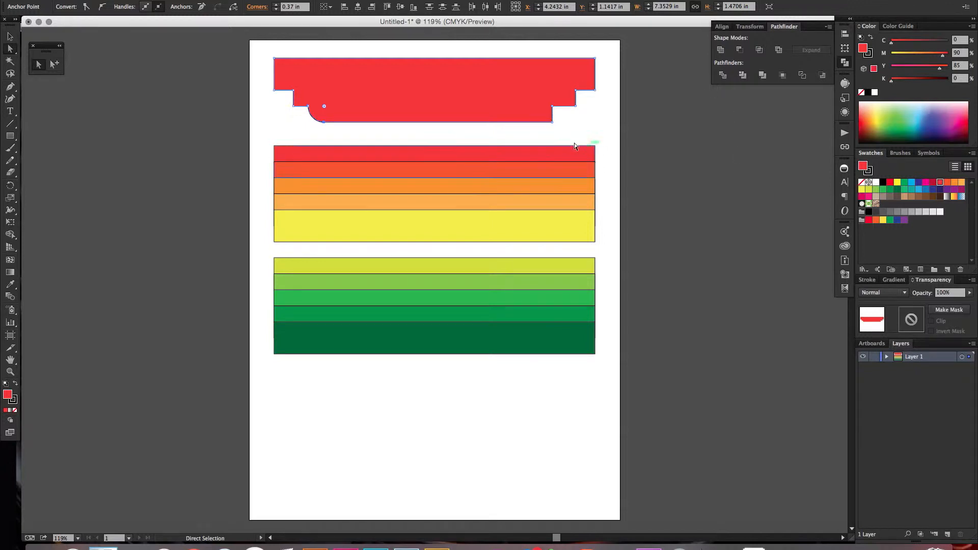
- Shift the anchor points of the red shape's right-hand steps downward, making the shape about 1.74 in high
drag(615, 131, 534, 81)
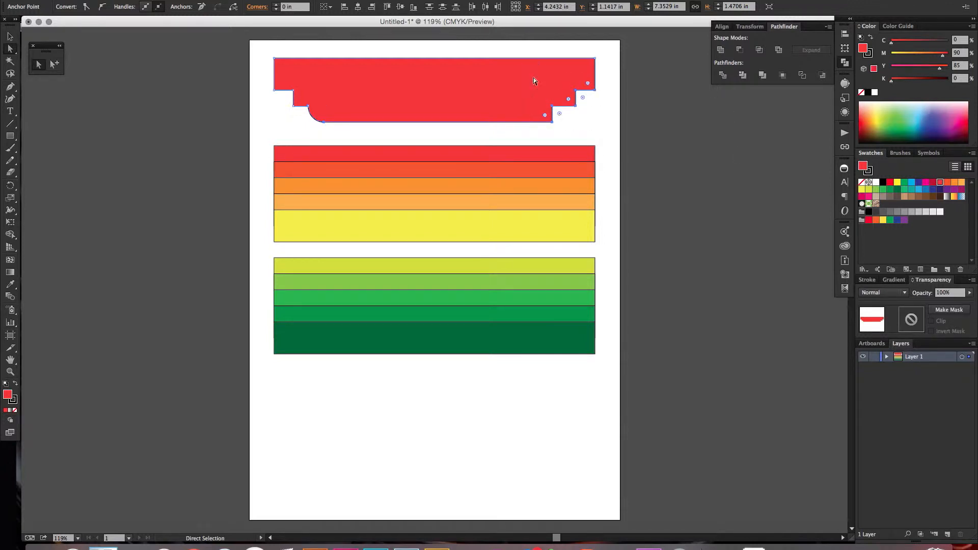
shift+click(574, 107)
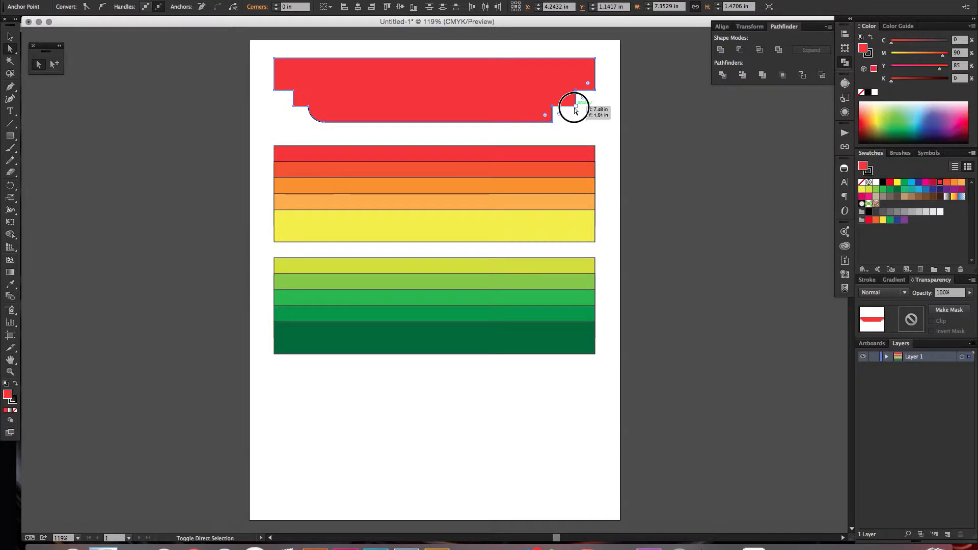
drag(576, 106, 577, 121)
key(super+z)
click(484, 81)
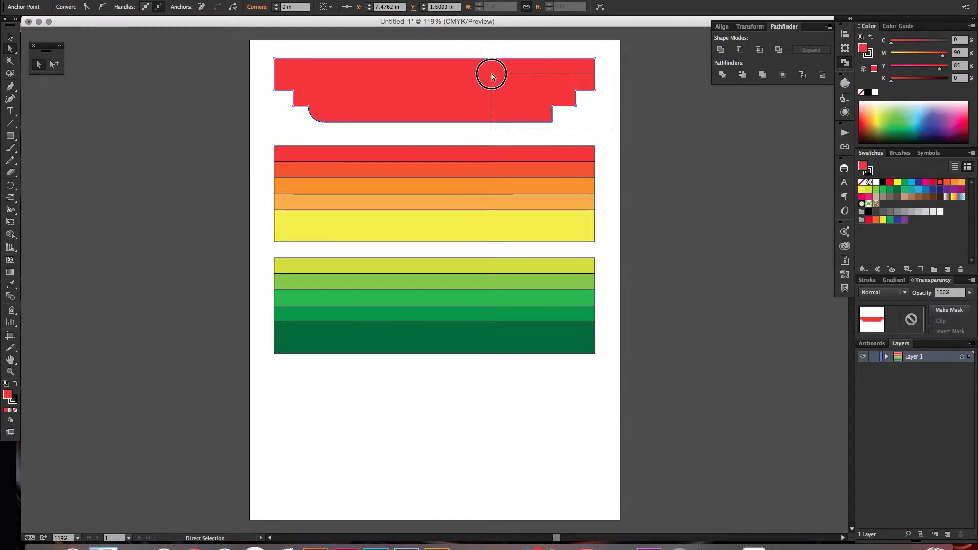
drag(577, 112, 575, 124)
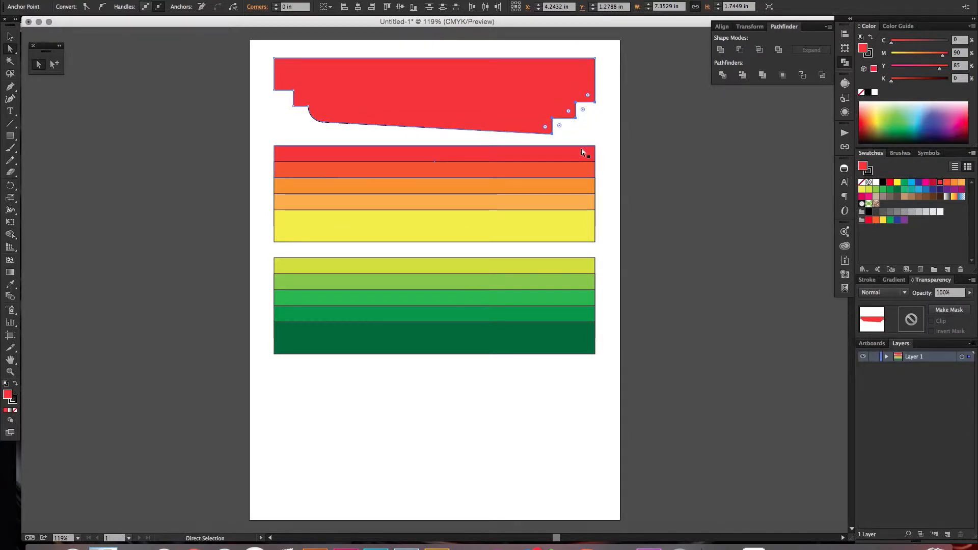
- Reselect the anchor points of the red shape's right-hand steps and shift them outward to an overall width of about 7.64 in
click(611, 128)
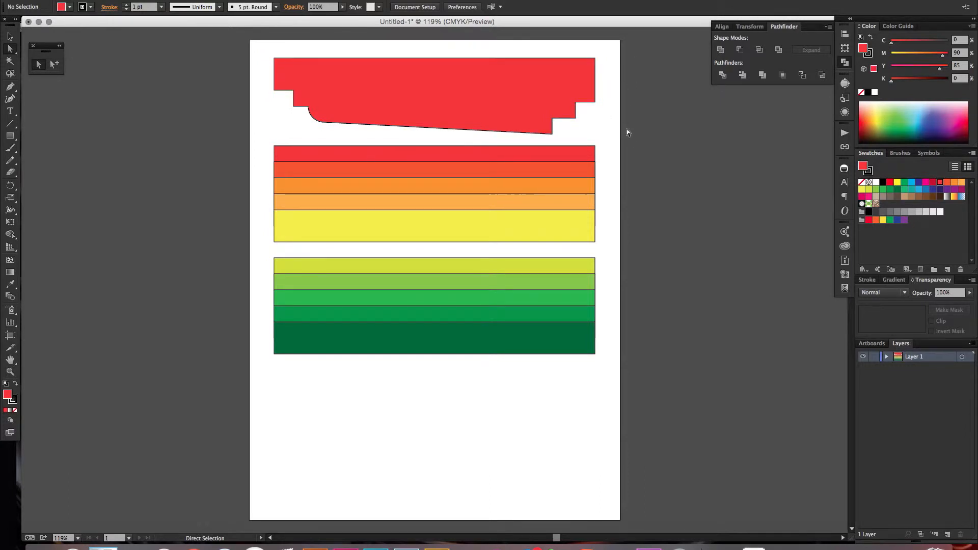
drag(626, 83, 529, 140)
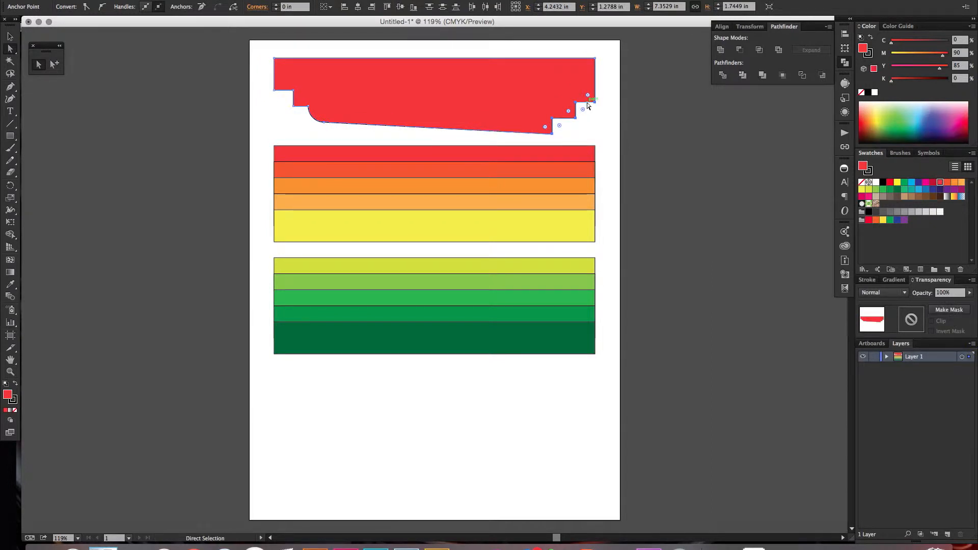
drag(588, 106, 600, 106)
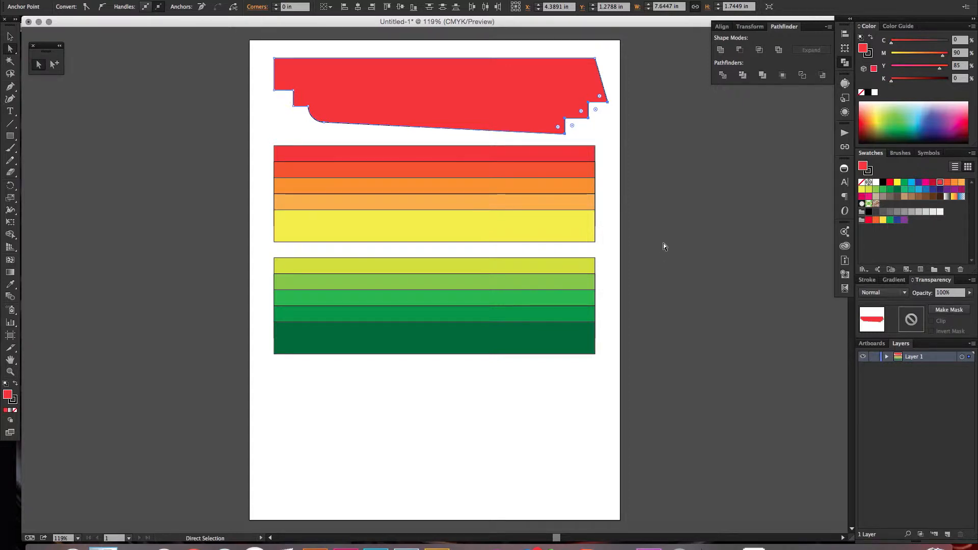
- Select the red-to-yellow stripes, the green stripes and both sets together as whole objects, then clear the selection
key(v)
drag(644, 153, 715, 198)
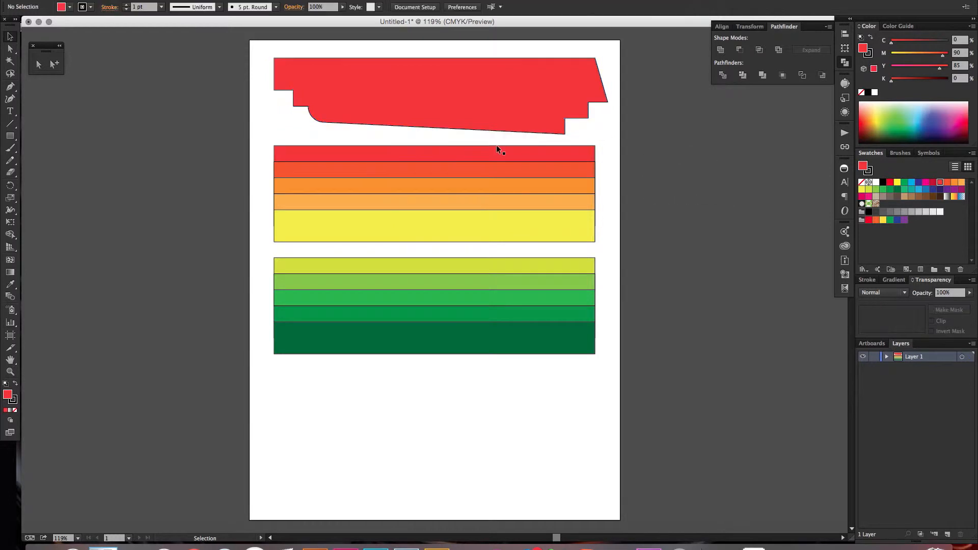
click(329, 153)
drag(237, 160, 323, 223)
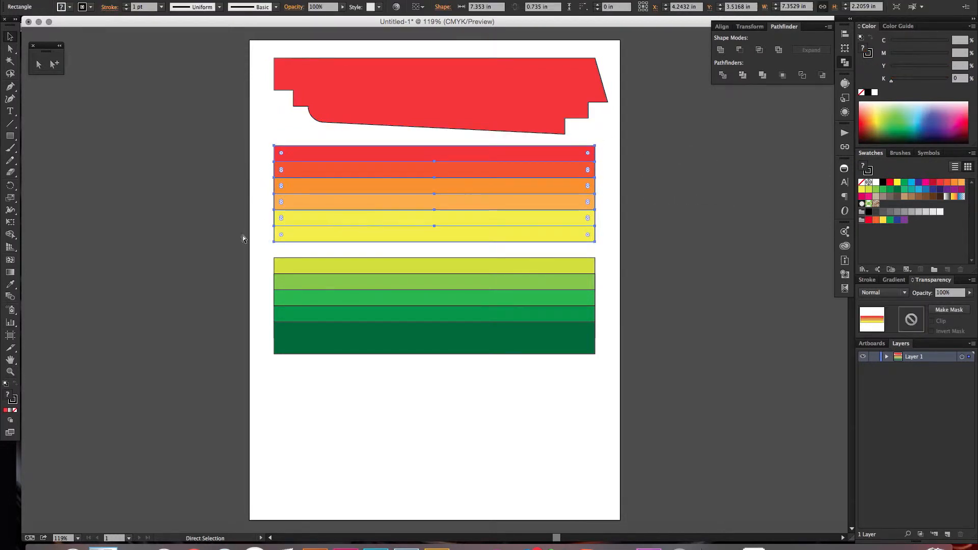
drag(243, 257, 320, 338)
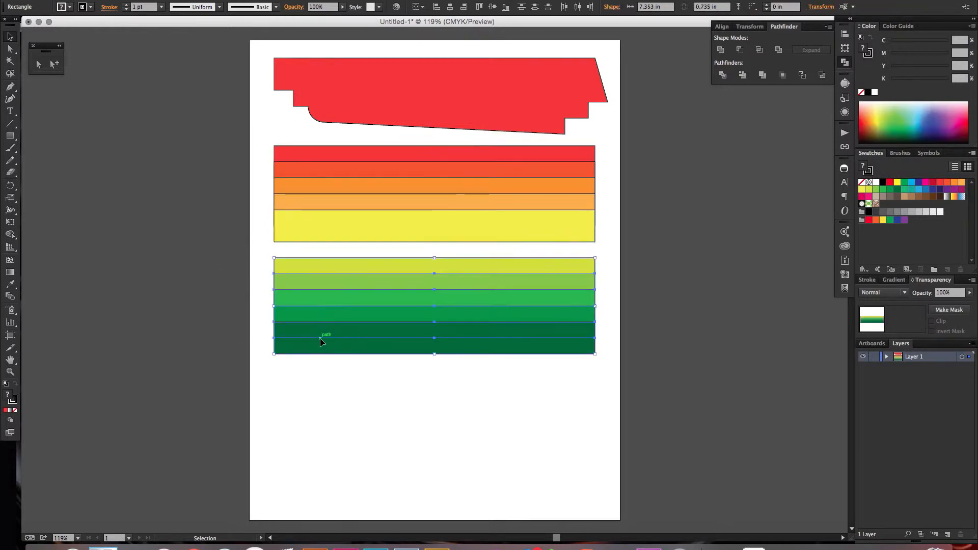
drag(250, 163, 345, 328)
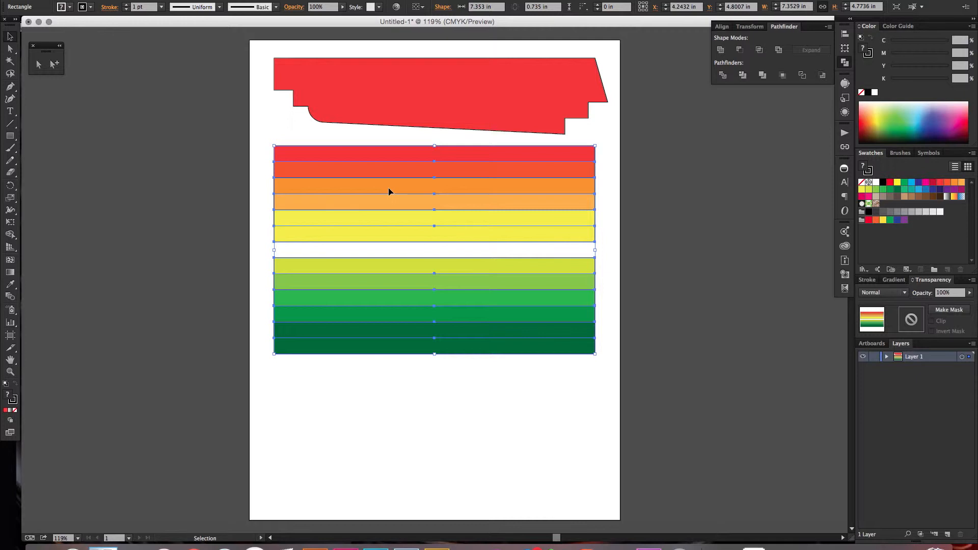
click(207, 221)
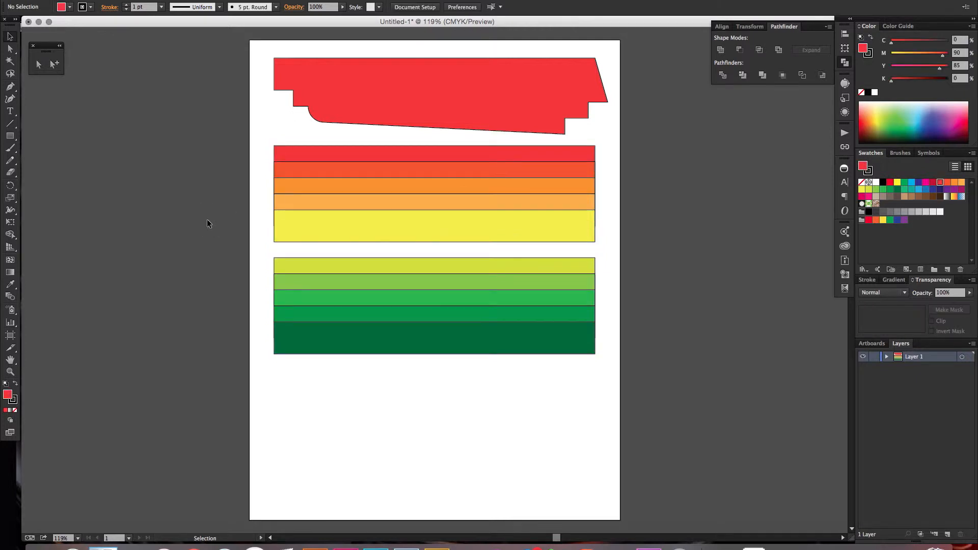
- Offset the top red stripe about 0.83 in and the red-orange stripe about 0.29 in to the right
key(a)
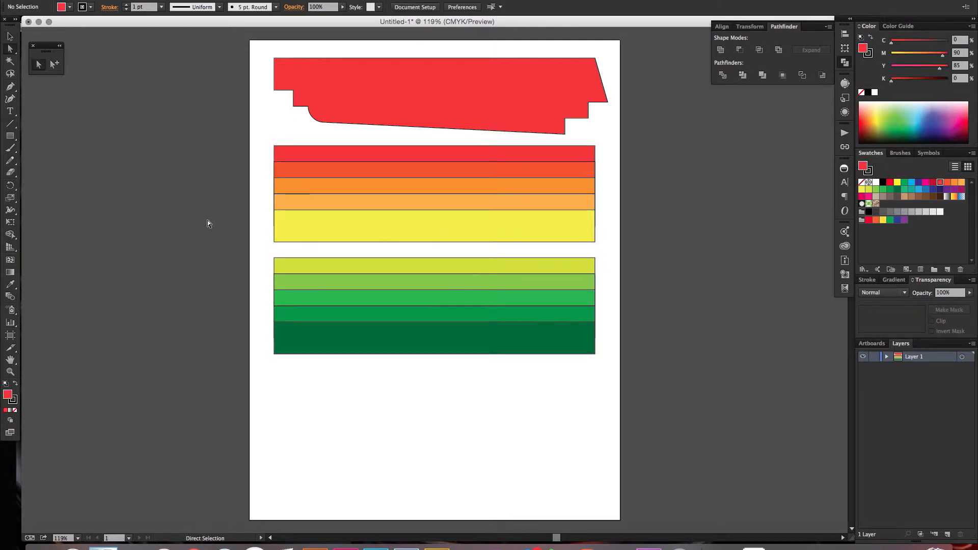
click(218, 194)
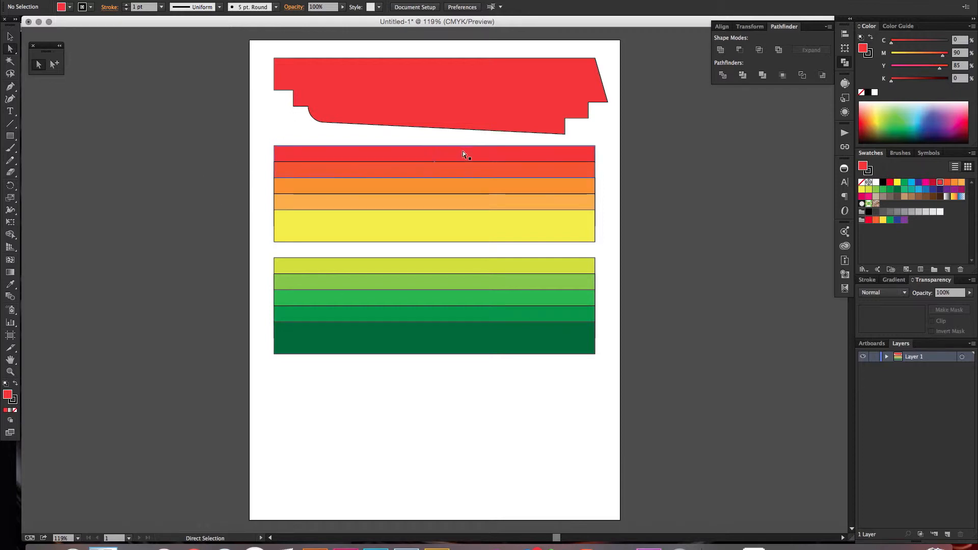
drag(462, 151, 498, 151)
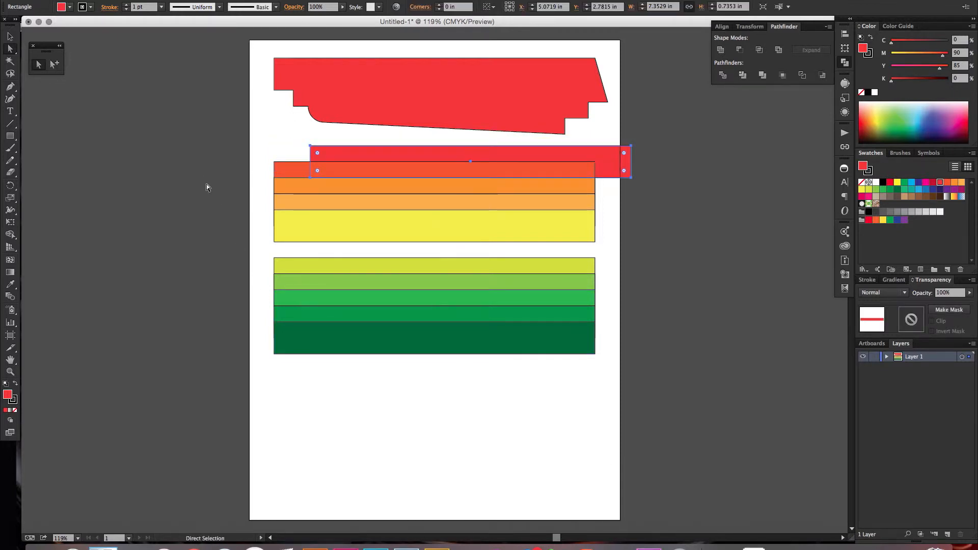
drag(294, 172, 306, 172)
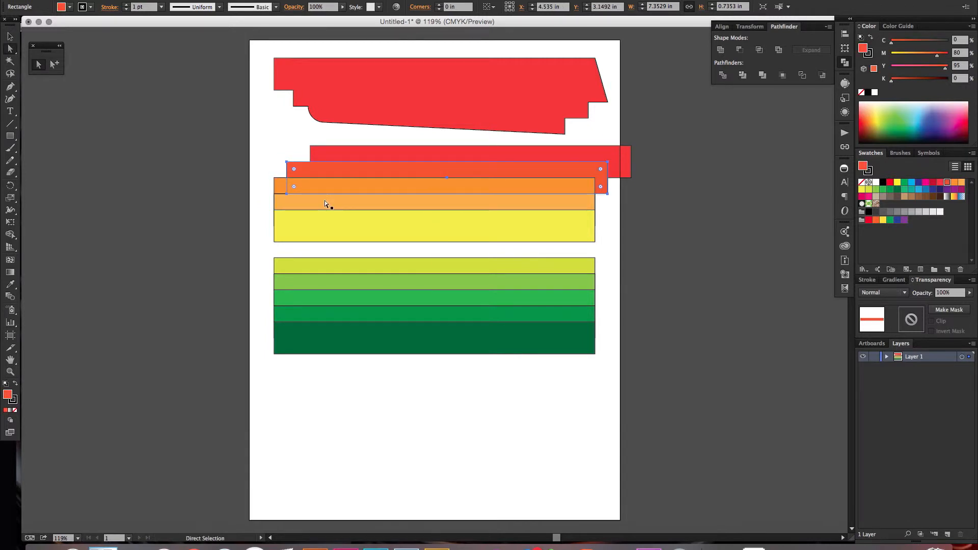
- Add the red, orange and yellow stripes one by one to a single selection, then clear it
click(258, 153)
click(353, 151)
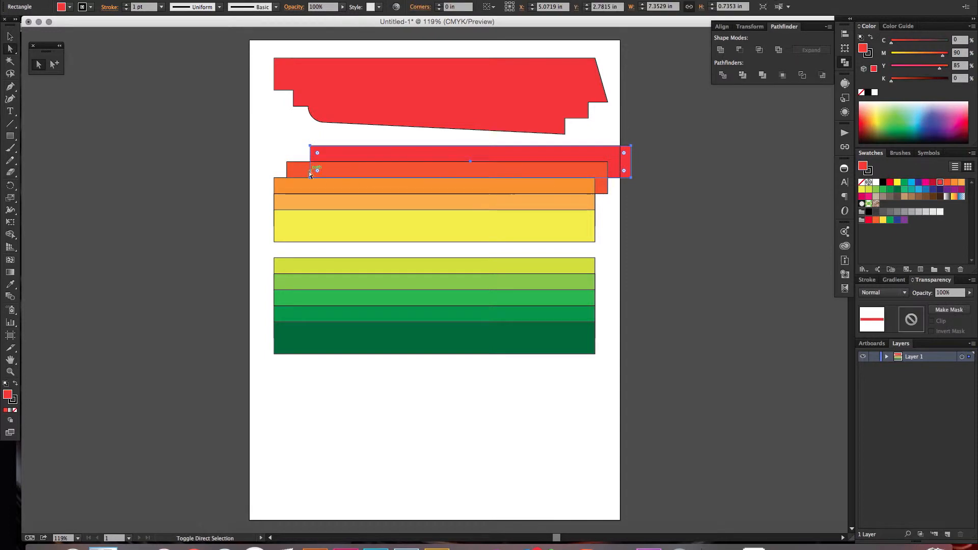
shift+click(343, 171)
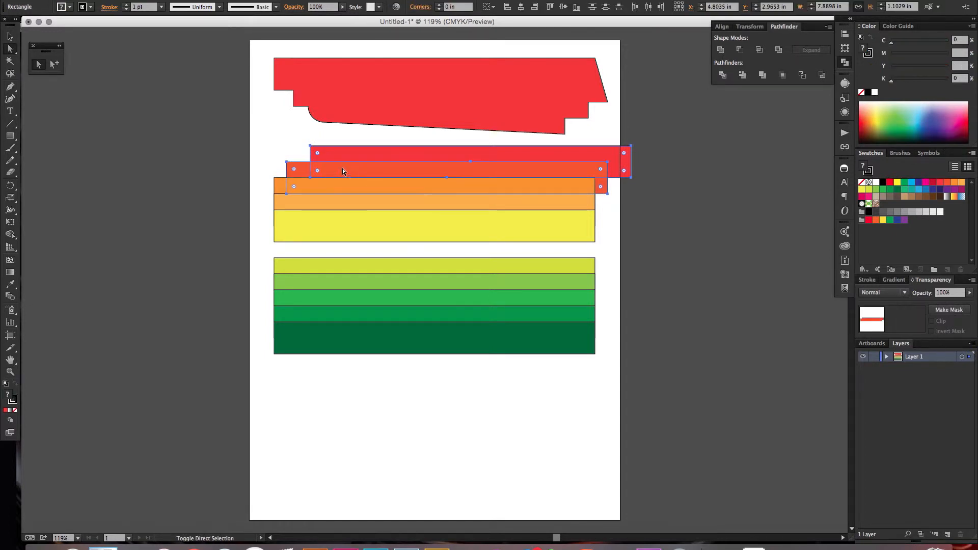
shift+click(355, 185)
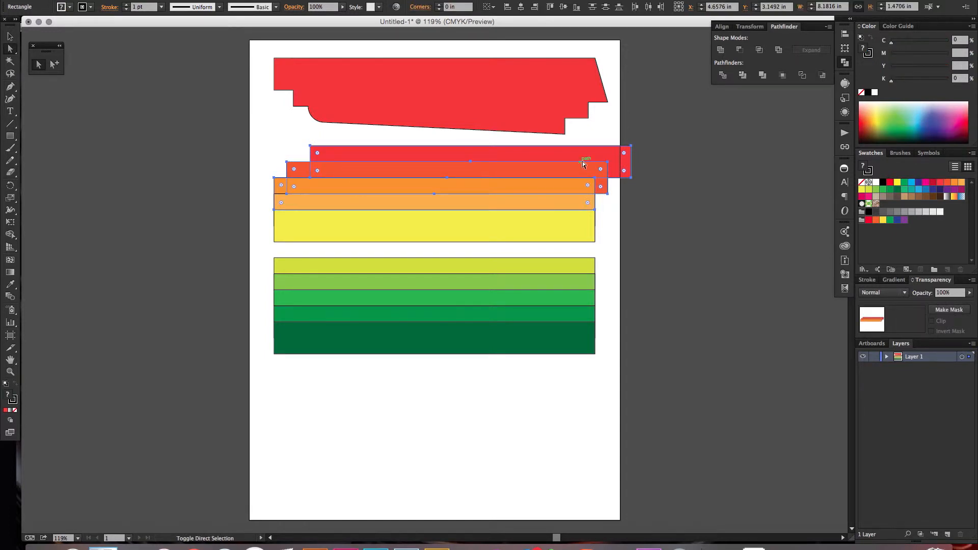
shift+click(305, 218)
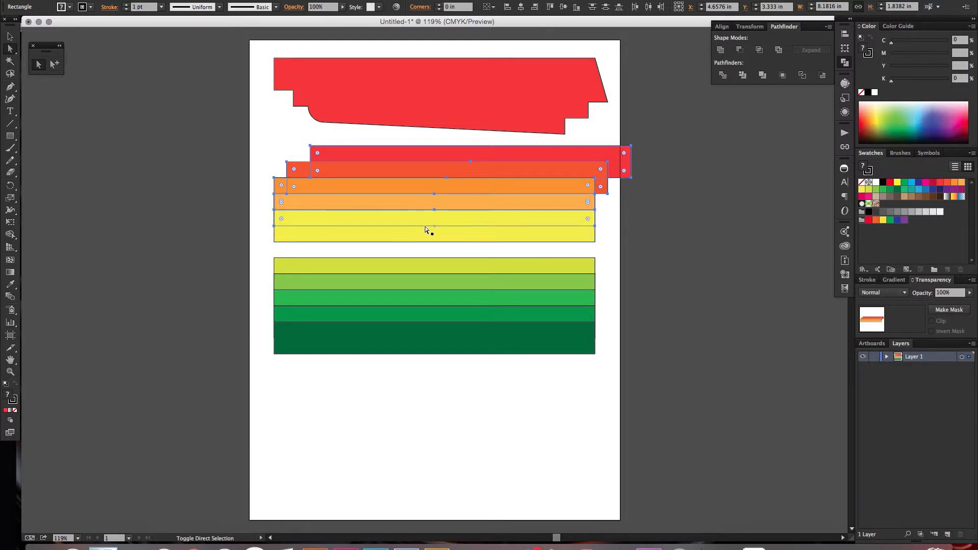
shift+click(315, 236)
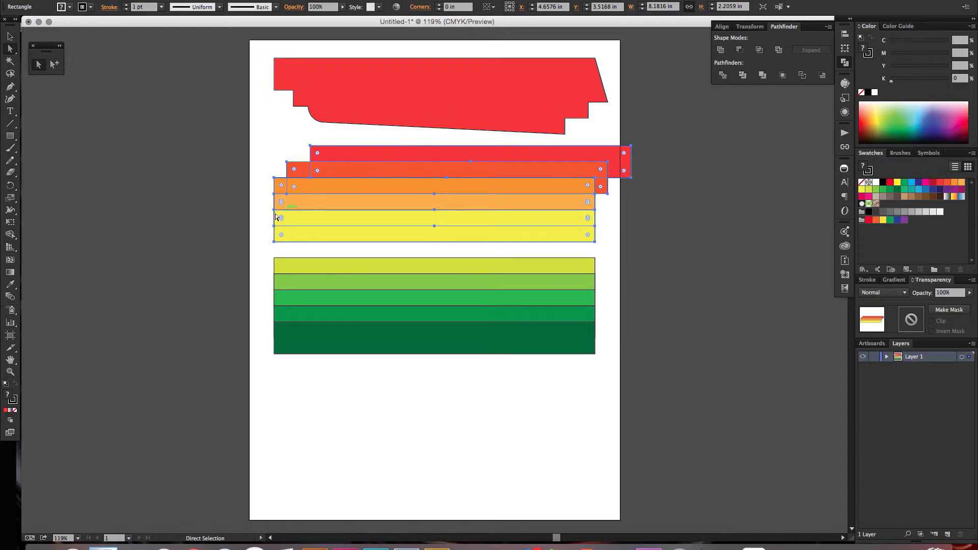
click(228, 218)
- Offset the yellow stripe about 0.75 in and the light orange stripe about 0.39 in to the left
drag(324, 239, 293, 237)
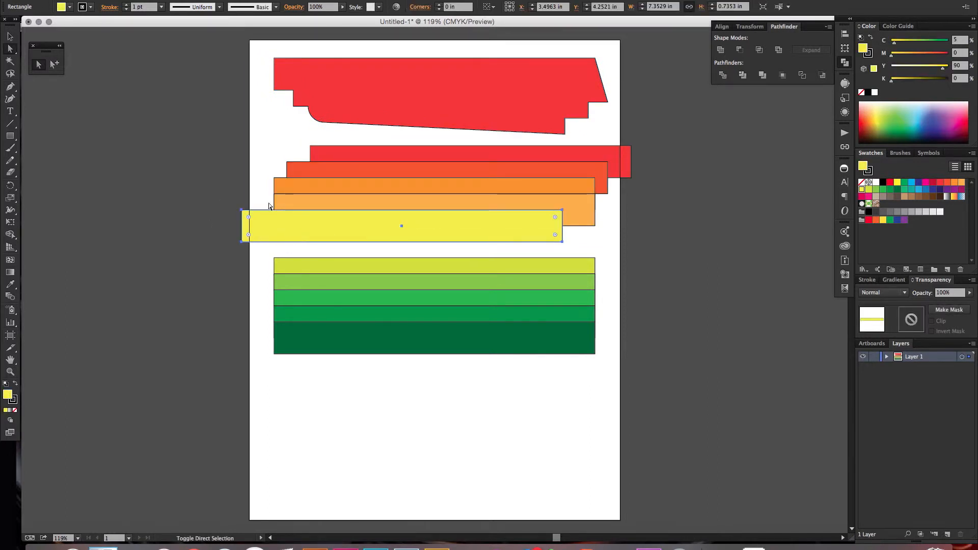
click(285, 202)
drag(285, 202, 268, 202)
- Distribute the centers of the red, red-orange, orange and light orange stripes evenly in the horizontal direction, then deselect them
shift+click(305, 183)
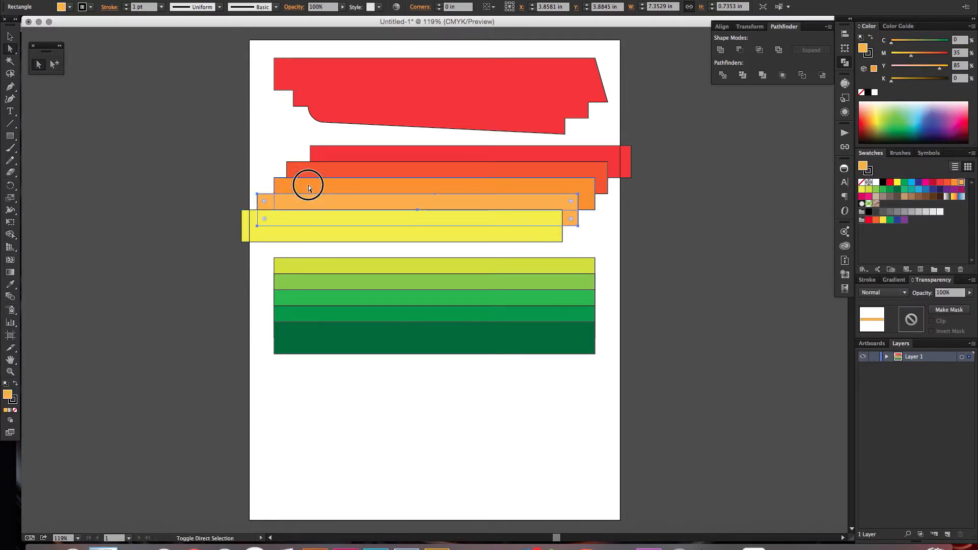
shift+click(312, 168)
shift+click(338, 155)
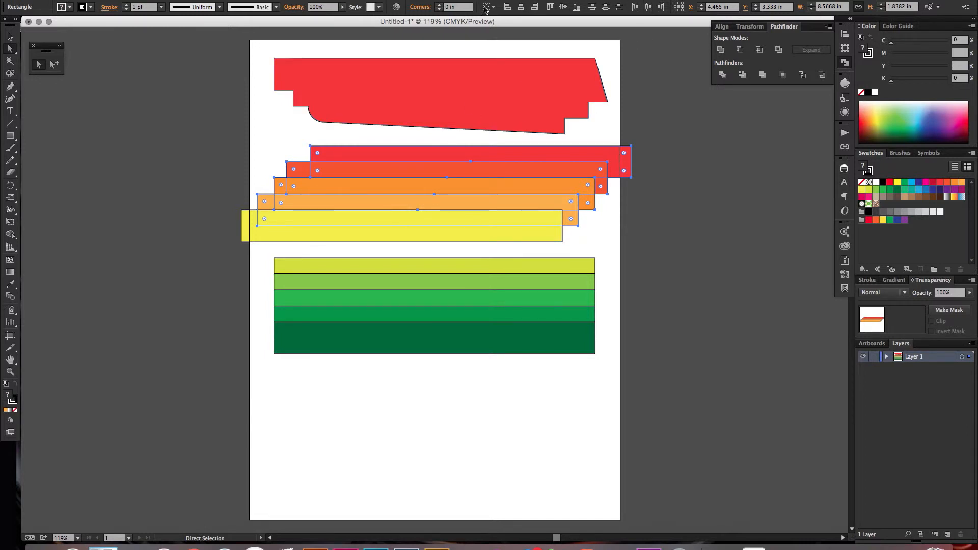
click(648, 7)
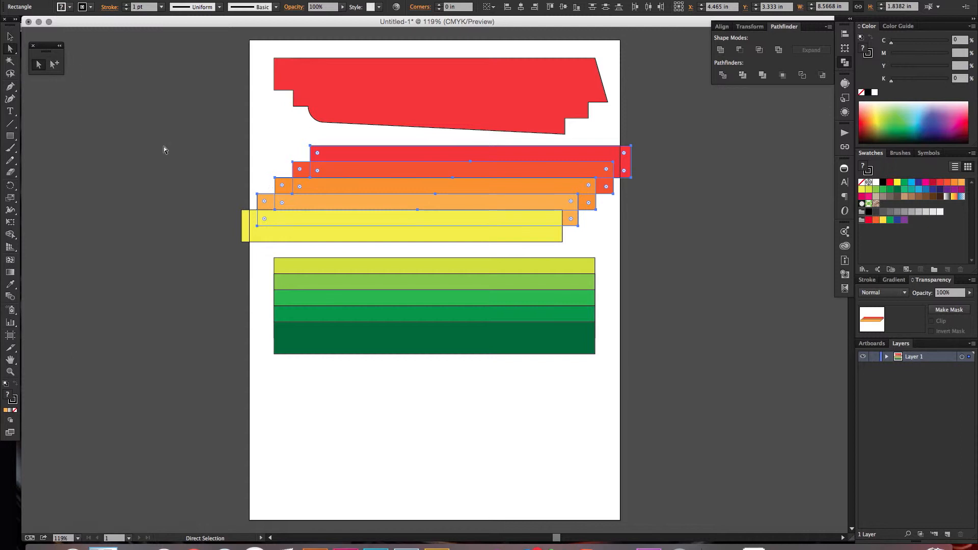
click(10, 37)
click(164, 146)
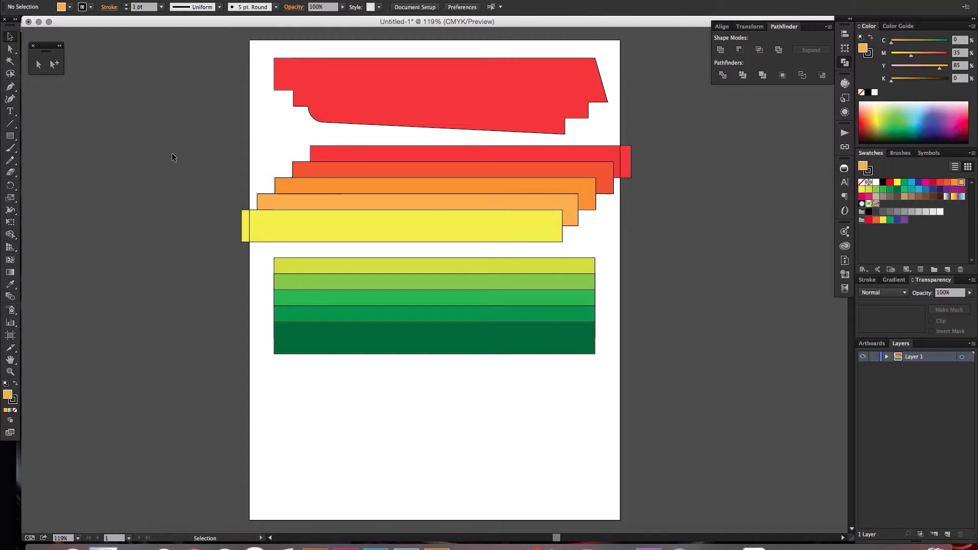
- Use Group Selection to expand the selection from the top red stripe to the warm stripes and the green group, then deselect everything
click(41, 65)
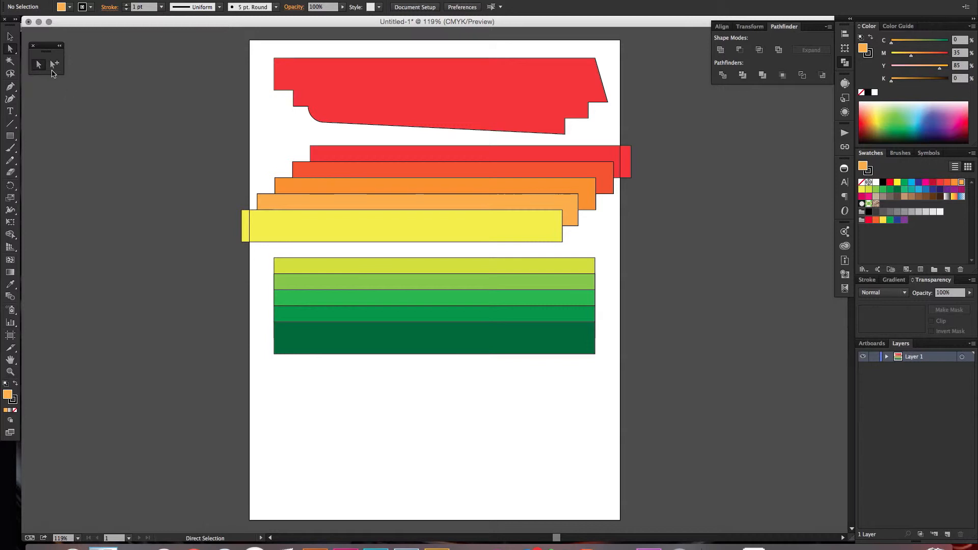
click(53, 66)
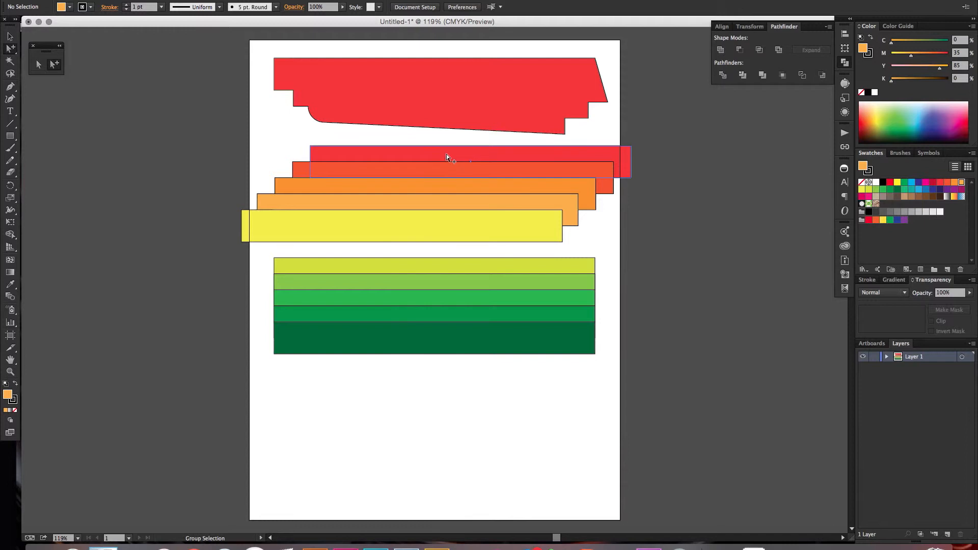
click(390, 159)
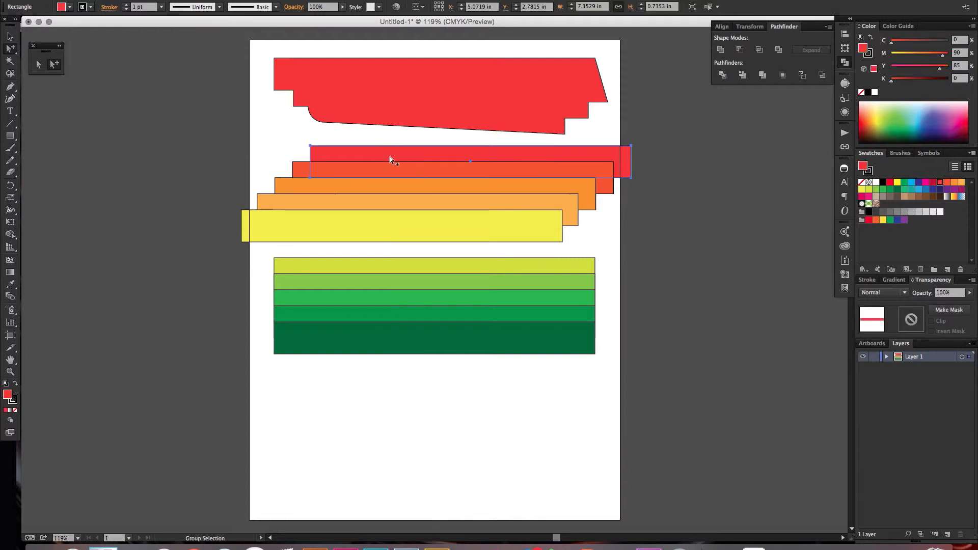
click(390, 160)
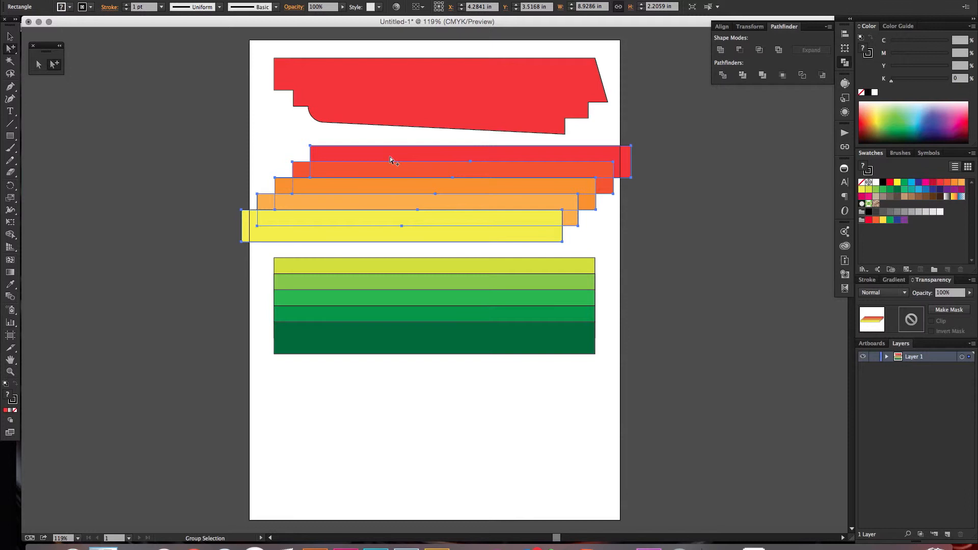
click(391, 159)
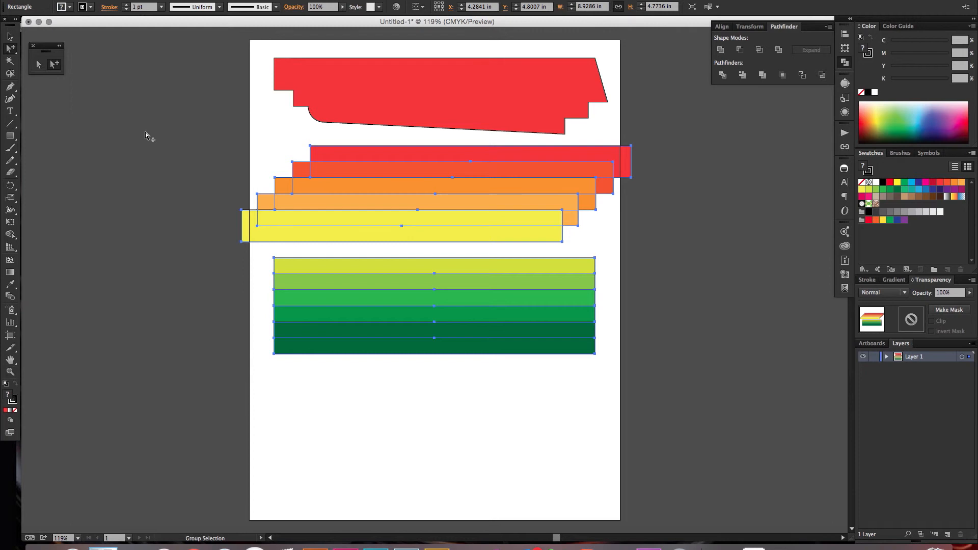
key(v)
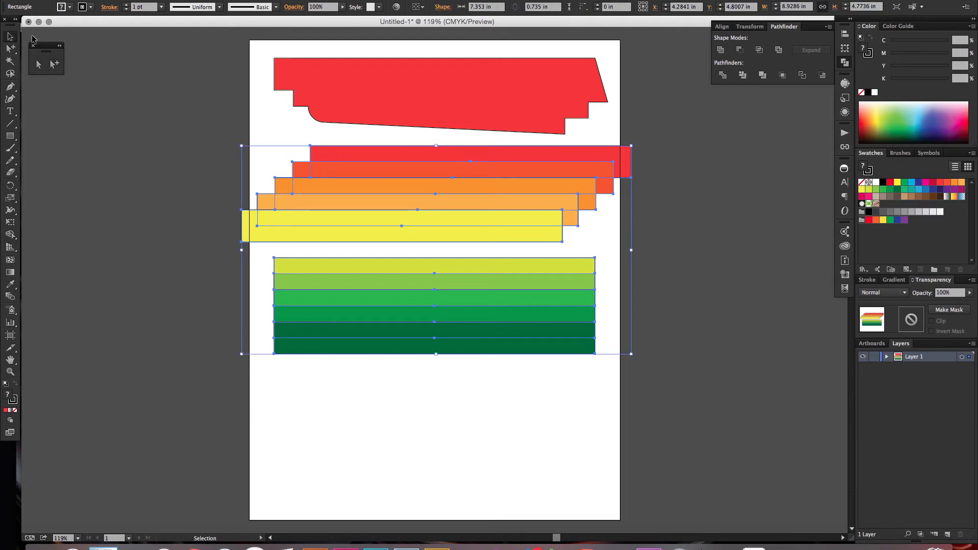
click(189, 76)
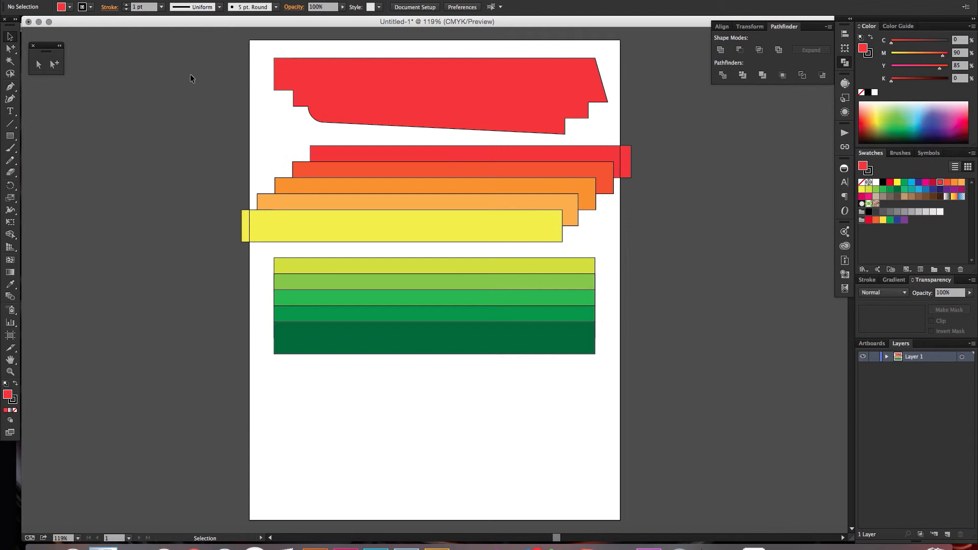
- Lasso anchor points on the red, red-orange, orange and light orange stripes, mainly at their right ends, and shift them about 0.3 in right
click(11, 77)
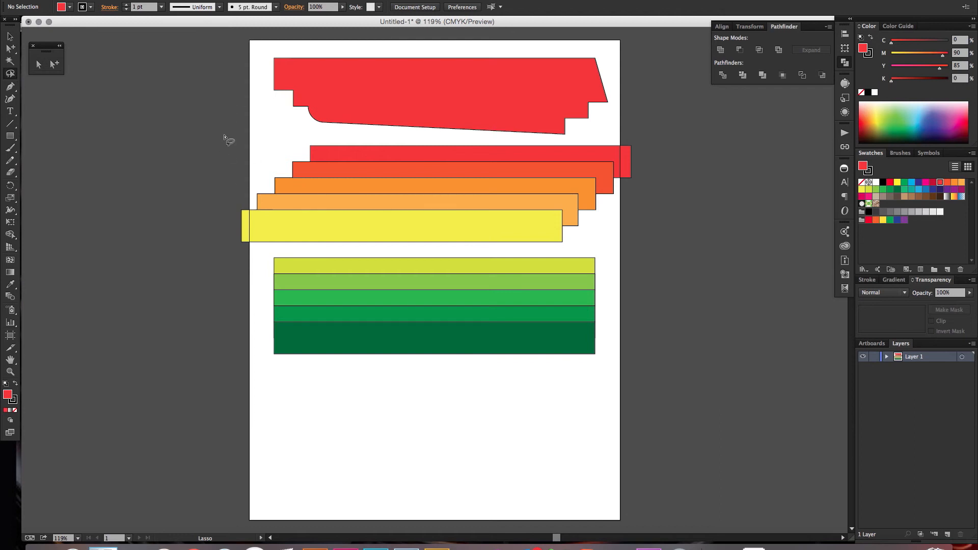
mouse_move(217, 155)
mouse_down()
mouse_move(260, 129)
mouse_move(333, 140)
mouse_move(346, 165)
mouse_move(278, 249)
mouse_move(202, 257)
mouse_move(185, 185)
mouse_up()
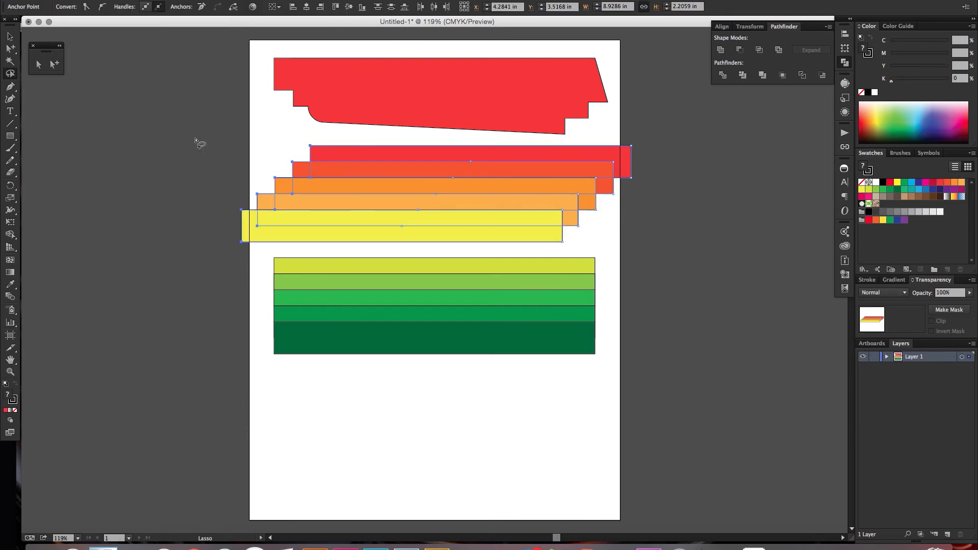
mouse_move(652, 130)
mouse_down()
mouse_move(620, 139)
mouse_move(642, 163)
mouse_move(605, 152)
mouse_move(611, 168)
mouse_move(590, 172)
mouse_move(593, 183)
mouse_move(570, 194)
mouse_move(587, 196)
mouse_move(638, 153)
mouse_up()
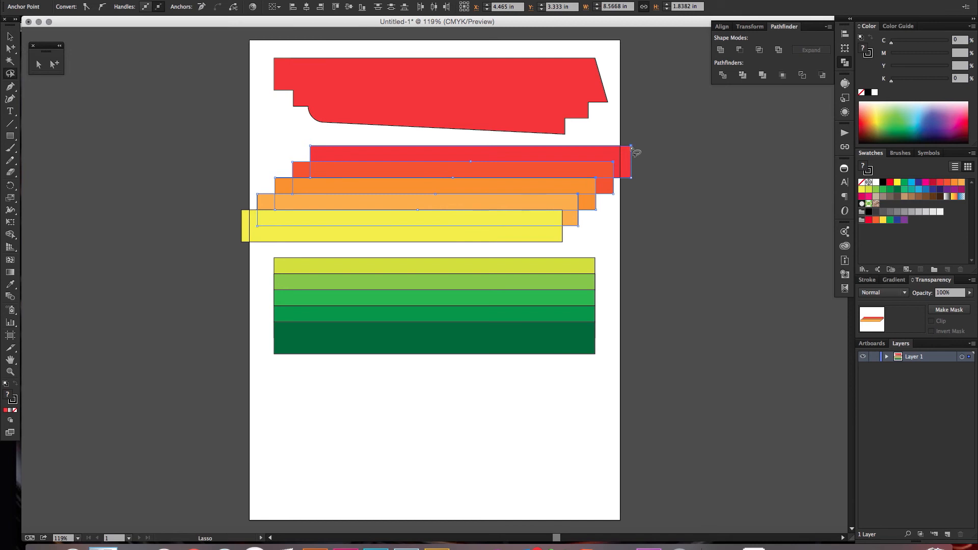
key(a)
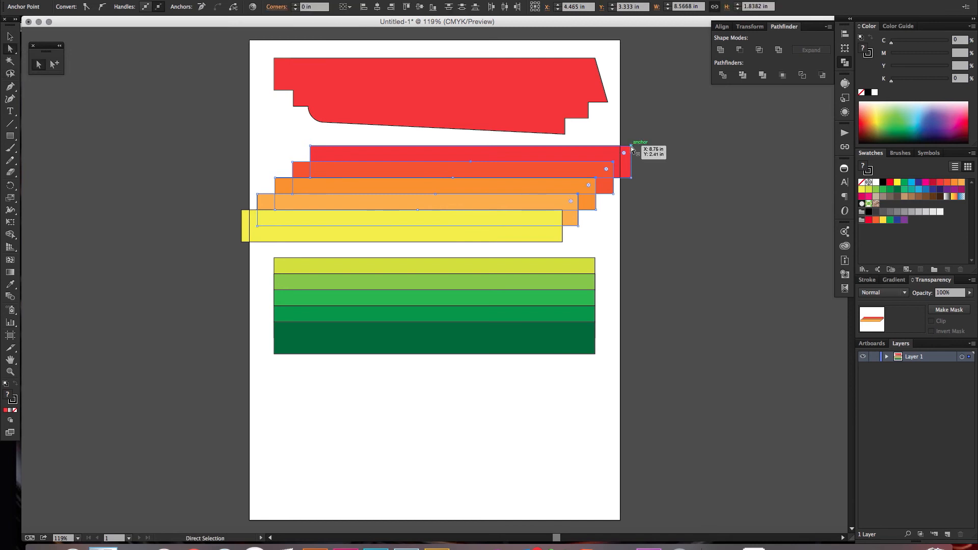
drag(633, 149, 646, 151)
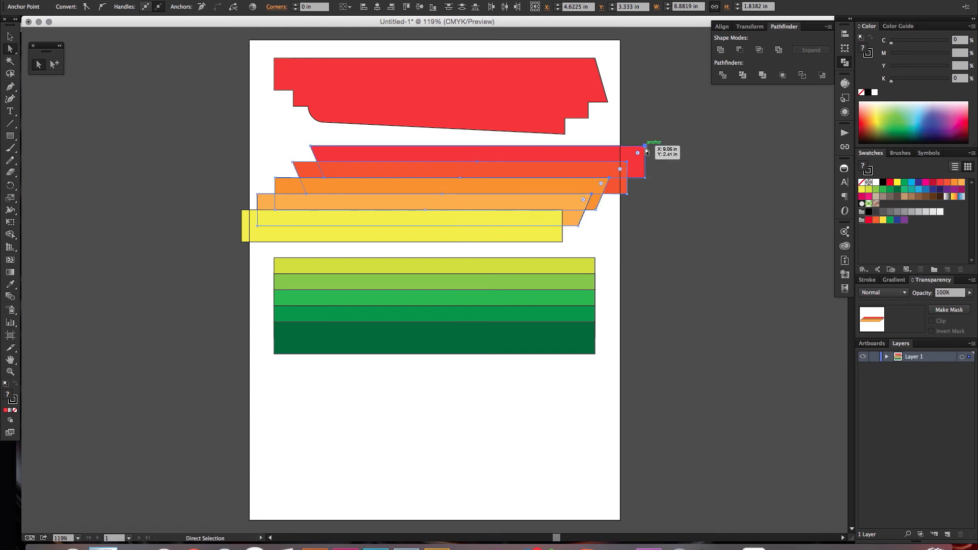
click(10, 36)
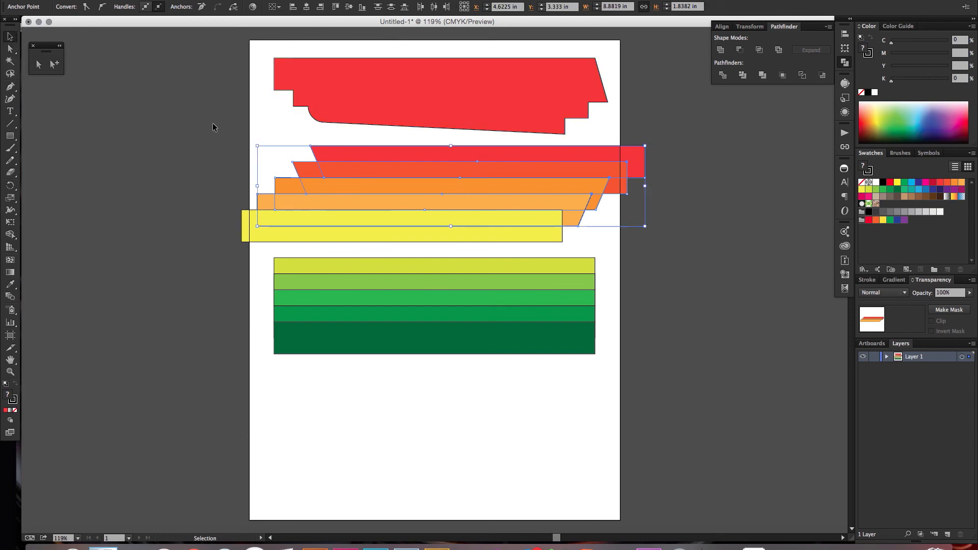